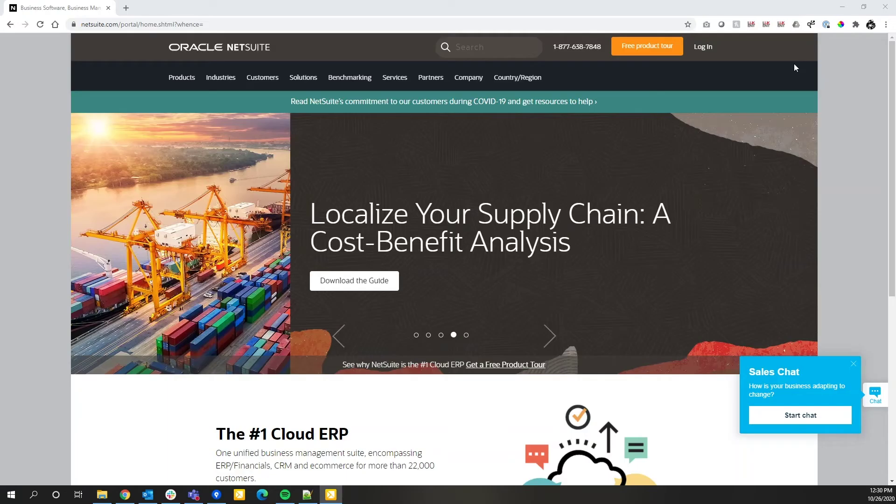
# Reload netsuite.com and go to the customer login page with the e-mail and password autofilled.
pyautogui.click(258, 25)
pyautogui.write('netsuite.com')
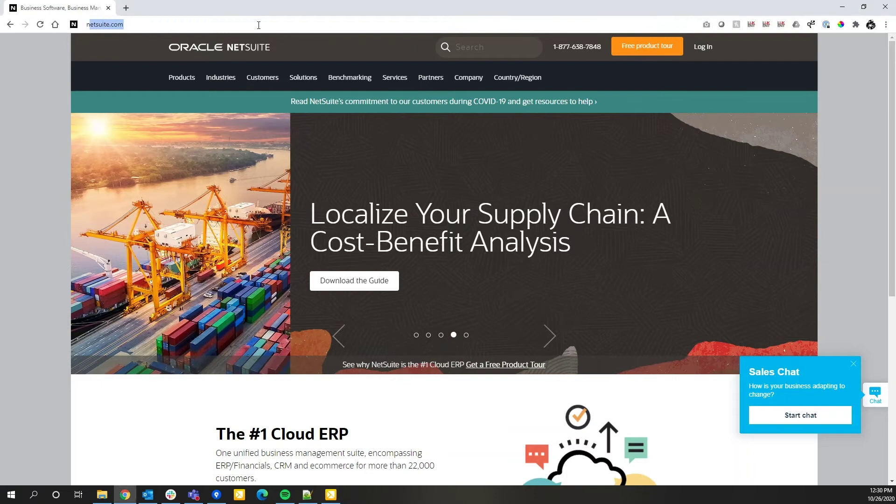
pyautogui.press('Return')
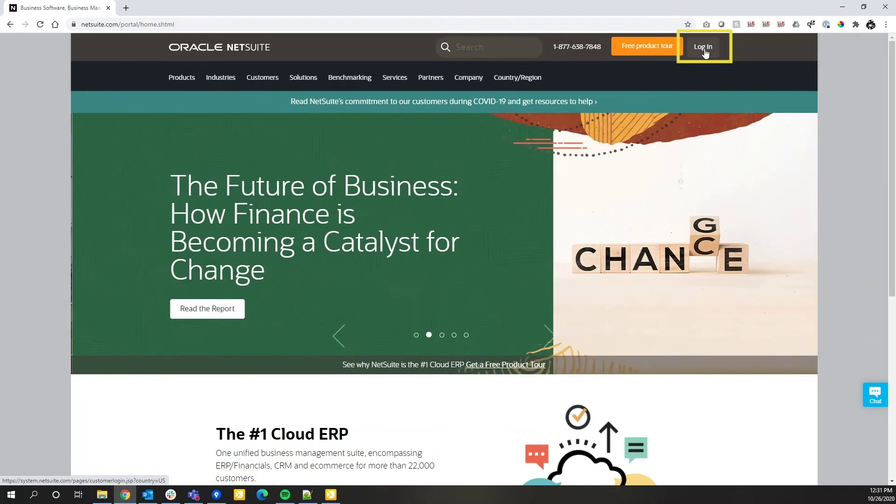
pyautogui.click(705, 54)
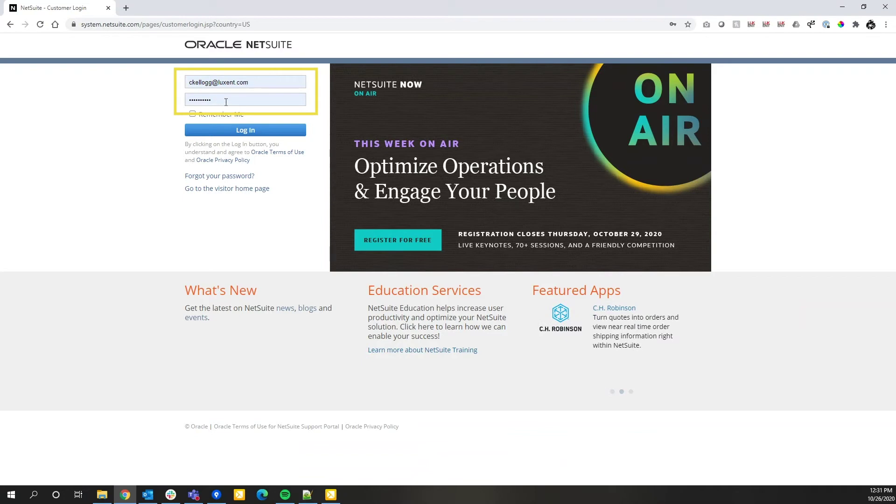
# Sign in with the autofilled credentials and review the four recently viewed records.
pyautogui.click(232, 134)
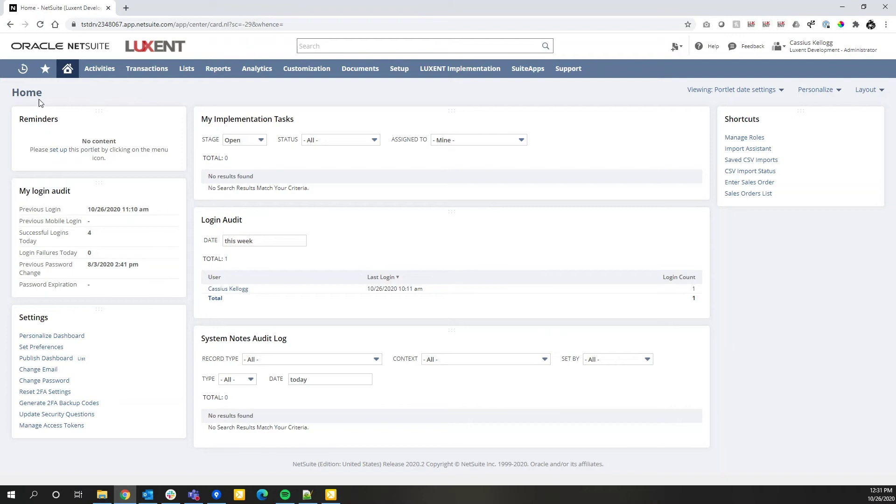
pyautogui.moveTo(23, 70)
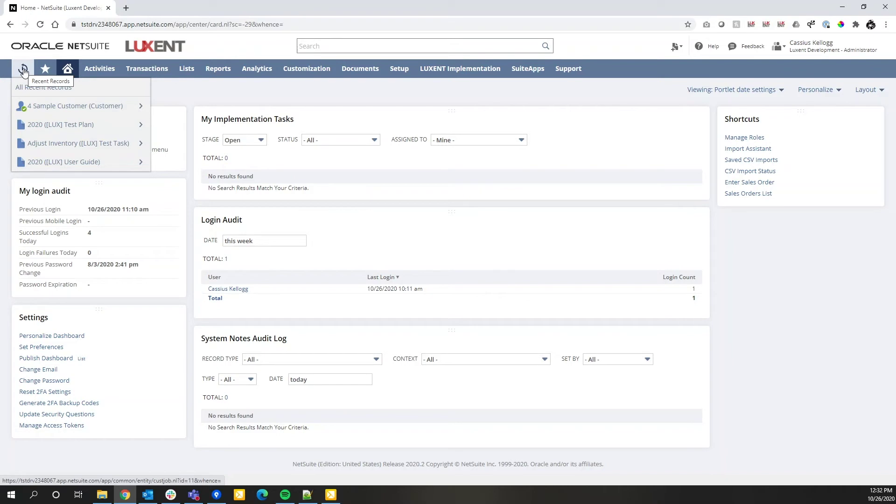
pyautogui.moveTo(55, 111)
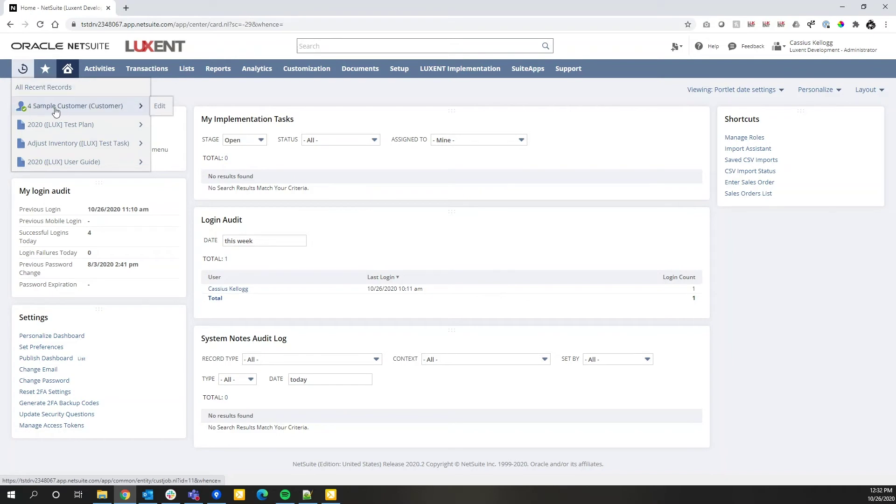
pyautogui.moveTo(105, 149)
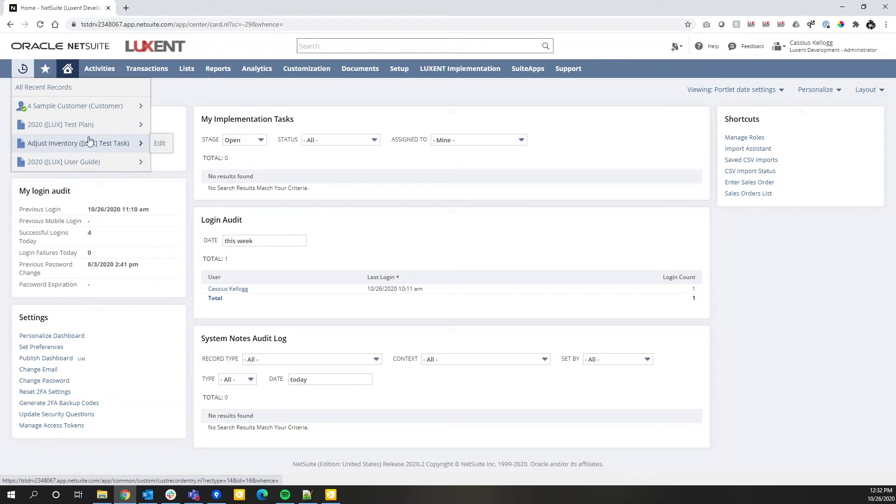
# Open Lists > Accounting > Items in a new tab, view Sample Item 1, then return Home.
pyautogui.moveTo(187, 75)
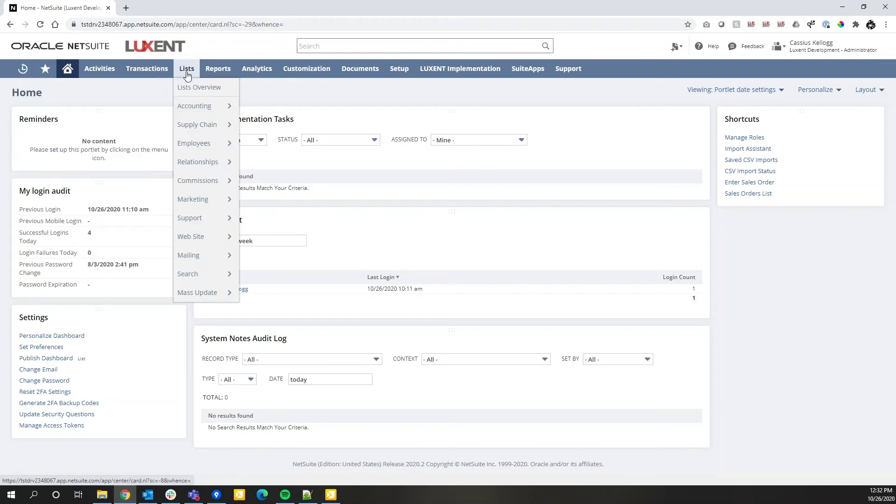
pyautogui.moveTo(192, 106)
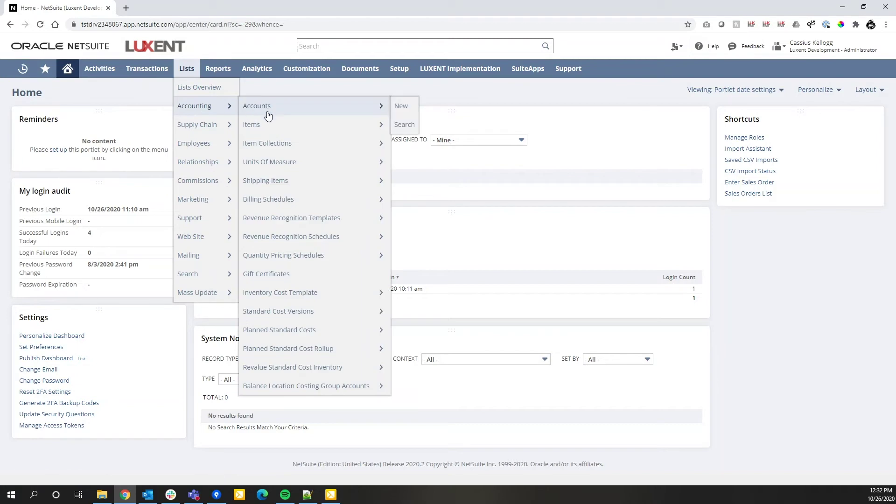
pyautogui.keyDown('ctrl'); pyautogui.click(268, 129); pyautogui.keyUp('ctrl')
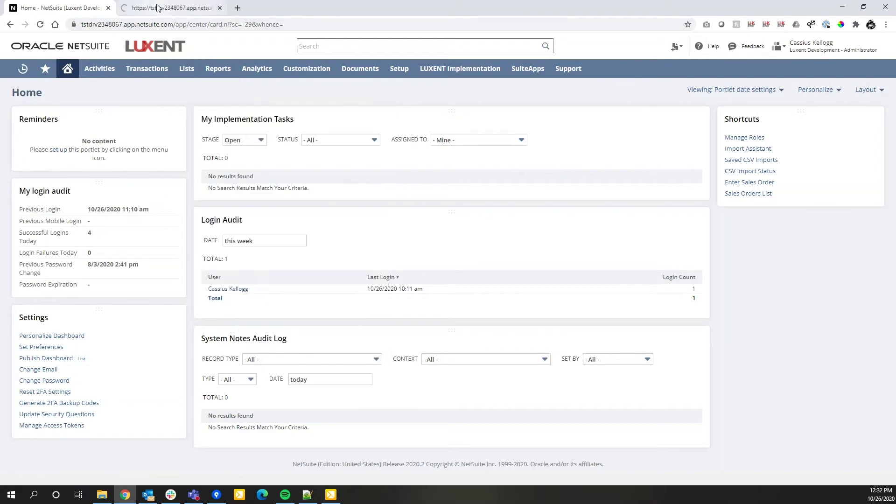
pyautogui.hotkey('ctrl', 'Tab')
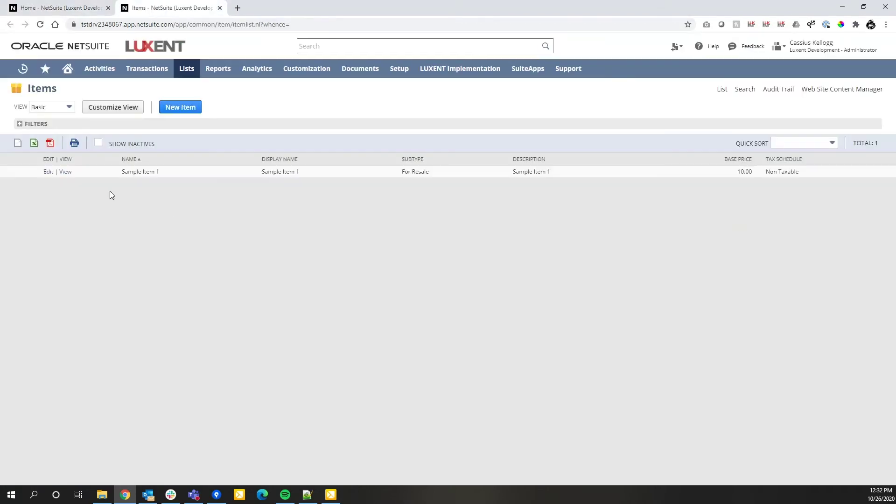
pyautogui.click(66, 172)
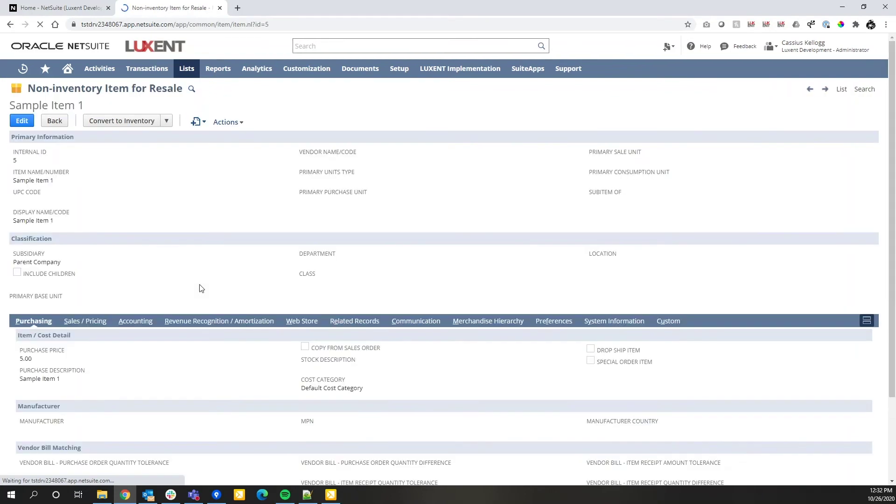
pyautogui.click(67, 69)
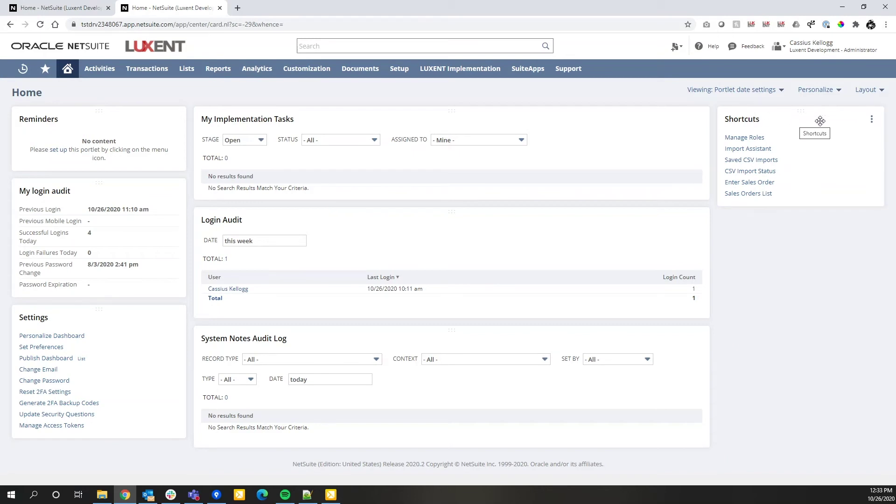
# Reposition the Shortcuts portlet by dragging it, then removing and re-adding it through Personalize Dashboard.
pyautogui.moveTo(785, 115); pyautogui.dragTo(586, 108)
pyautogui.moveTo(424, 111); pyautogui.dragTo(136, 188)
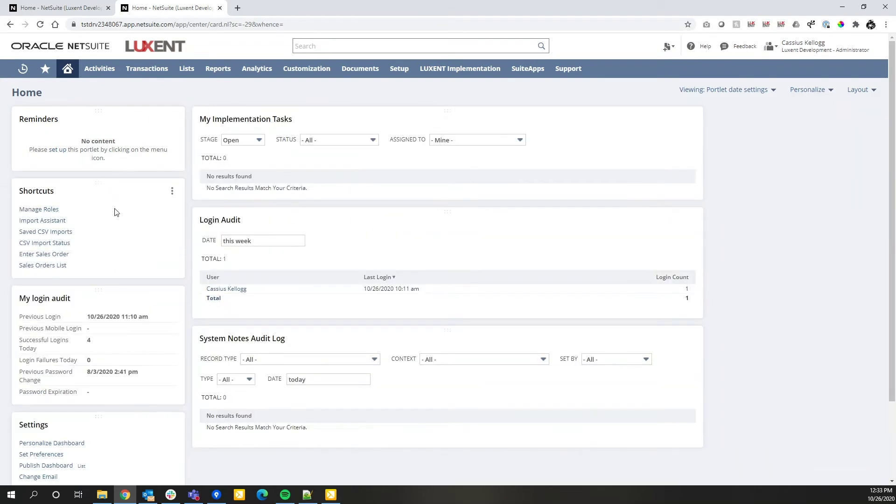
pyautogui.click(808, 90)
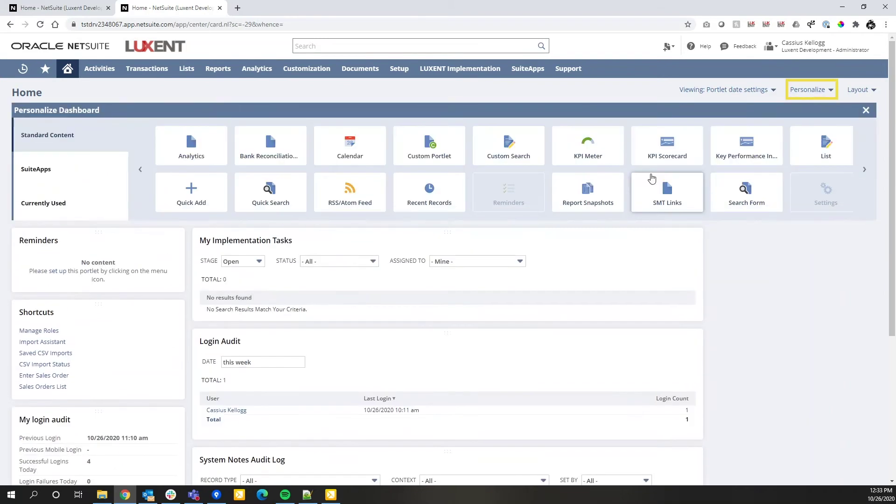
pyautogui.click(865, 170)
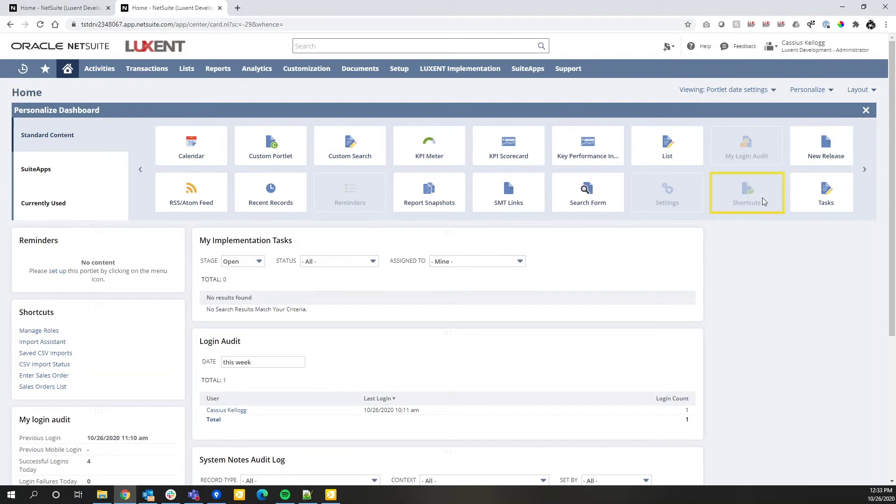
pyautogui.moveTo(749, 187)
pyautogui.click(172, 312)
pyautogui.click(154, 356)
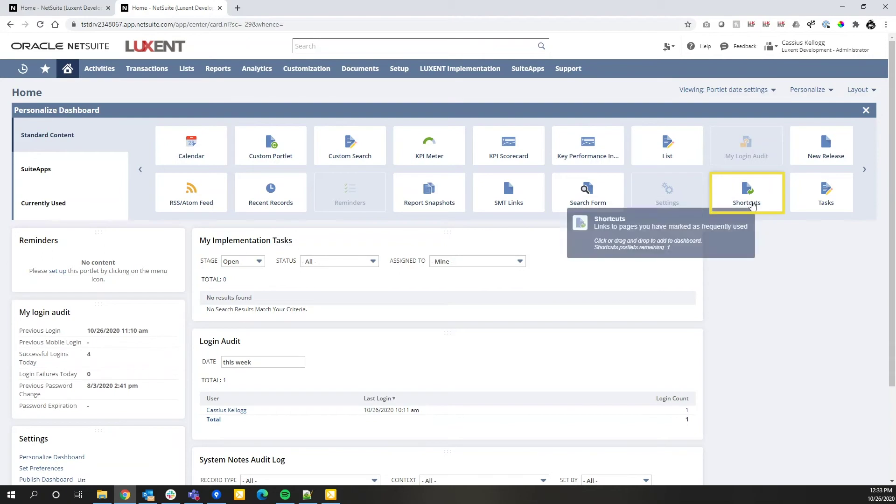
pyautogui.click(752, 193)
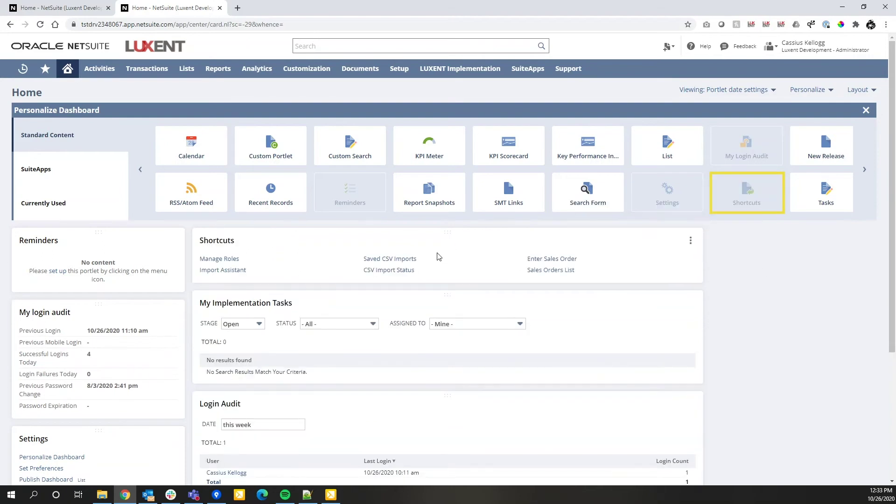
pyautogui.click(866, 110)
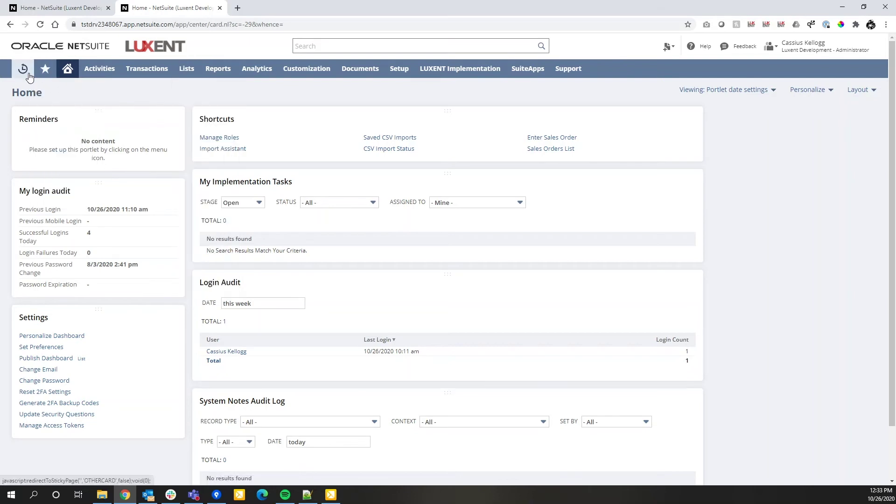
# Open the full Items list and save it as a shortcut named 'Items List'.
pyautogui.rightClick(89, 107)
pyautogui.click(128, 115)
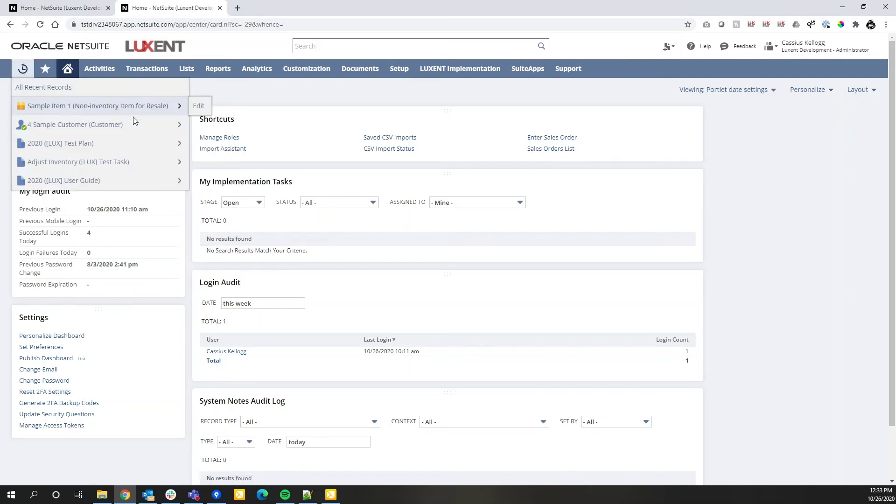
pyautogui.hotkey('ctrl', 'Tab')
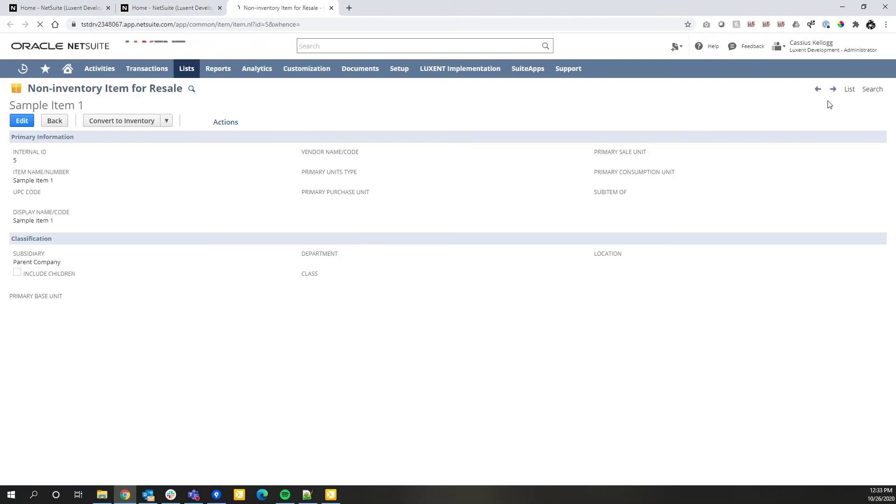
pyautogui.click(842, 91)
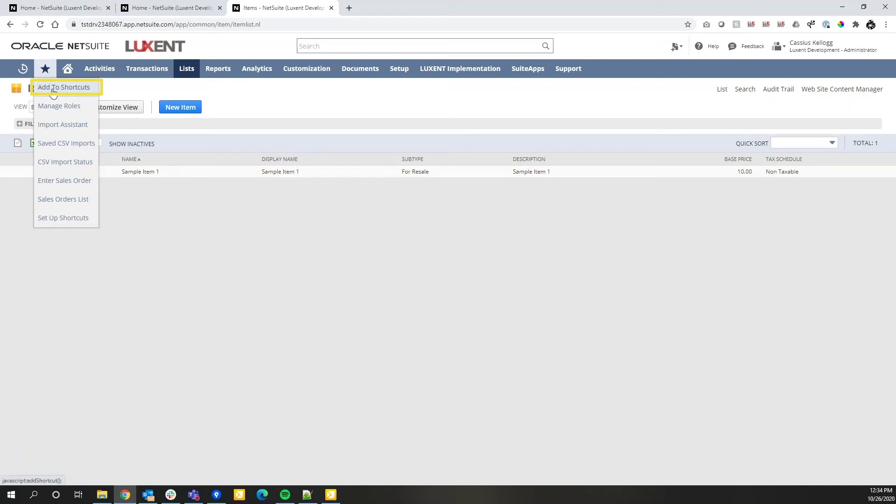
pyautogui.click(62, 90)
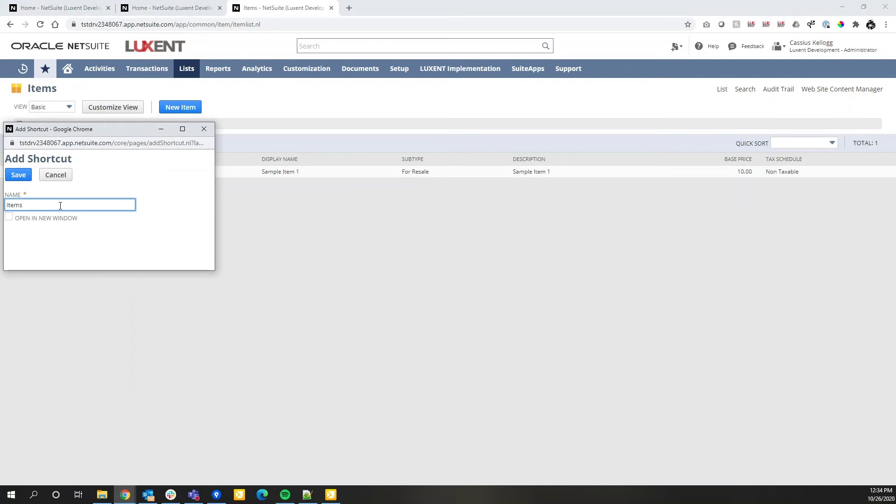
pyautogui.write('List')
pyautogui.click(18, 175)
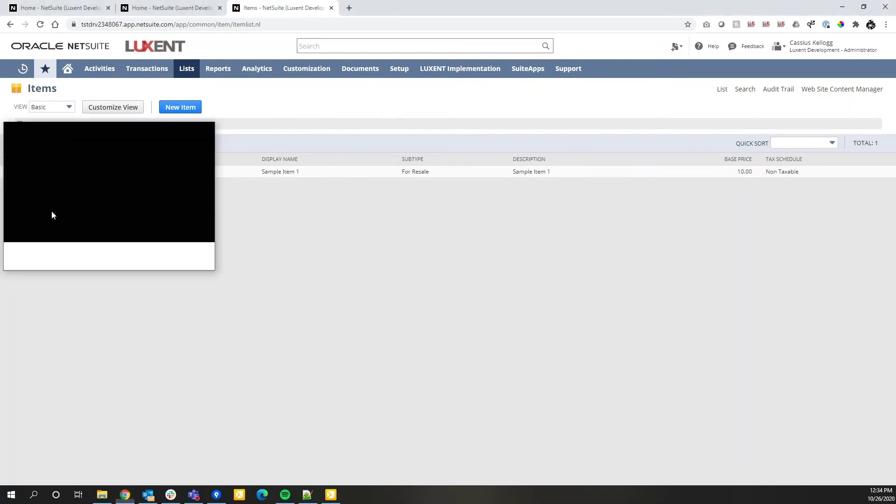
# Save the New Item page as a 'New Item' shortcut that opens in a new window.
pyautogui.click(181, 113)
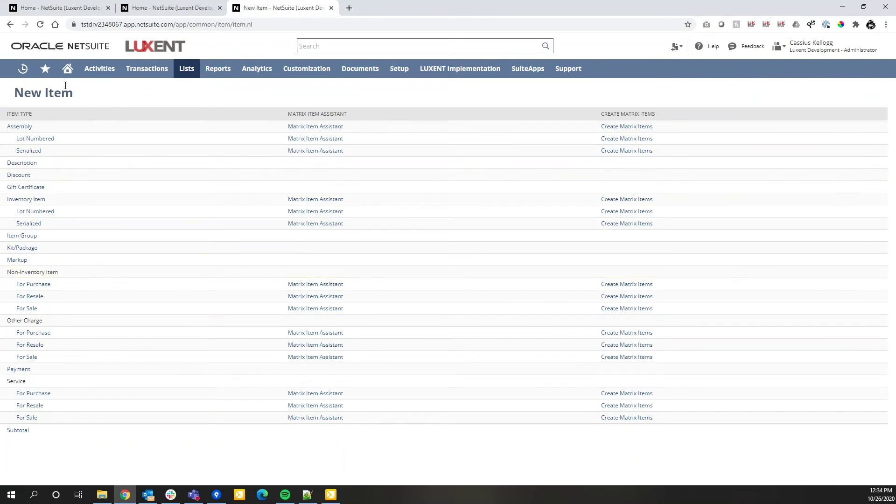
pyautogui.moveTo(45, 69)
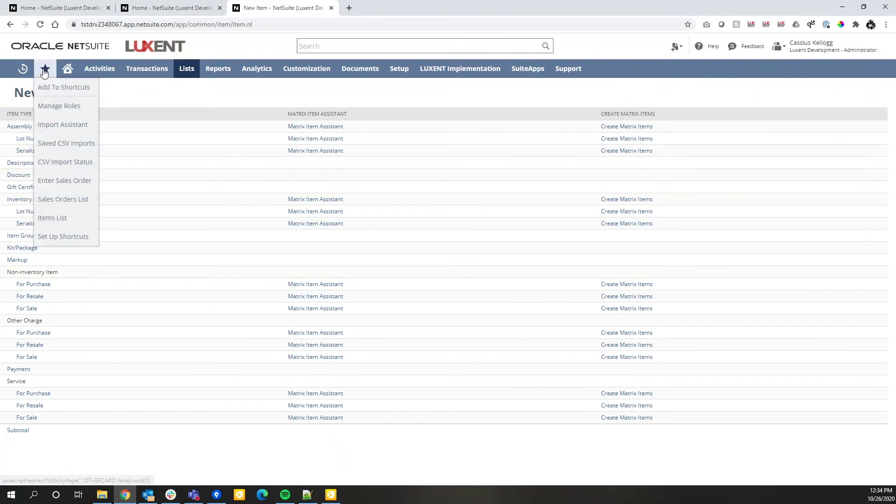
pyautogui.click(63, 89)
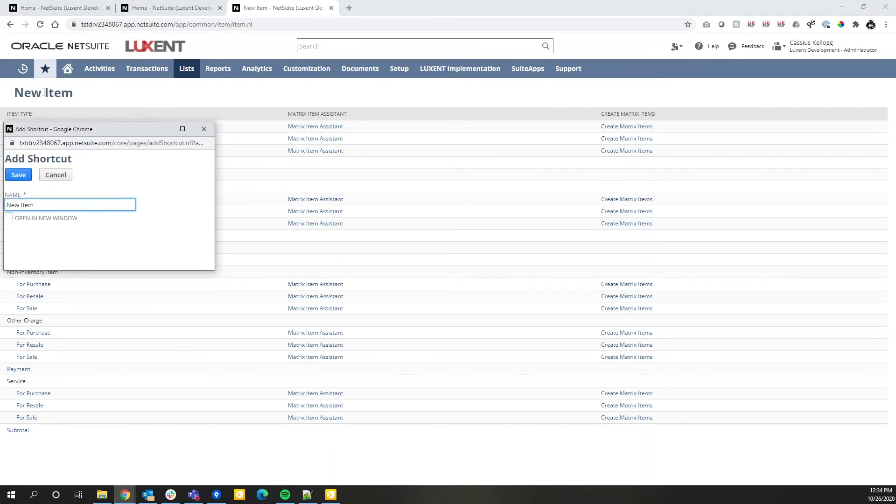
pyautogui.click(9, 218)
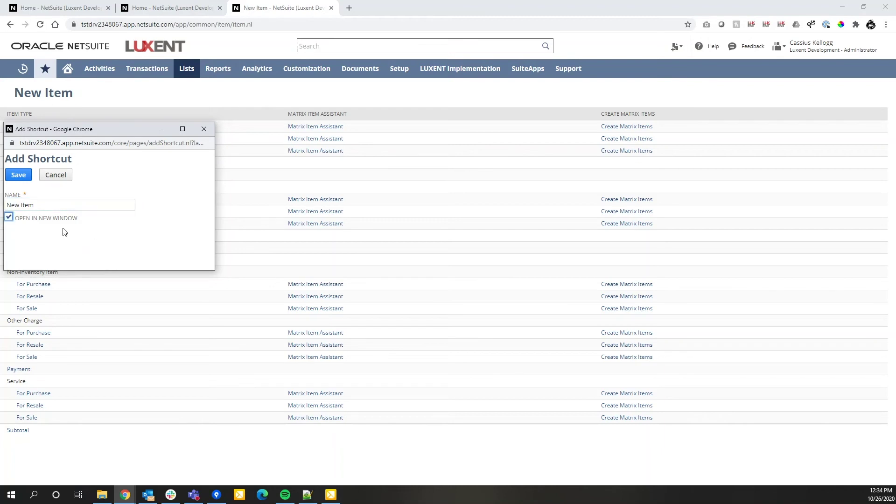
pyautogui.click(18, 175)
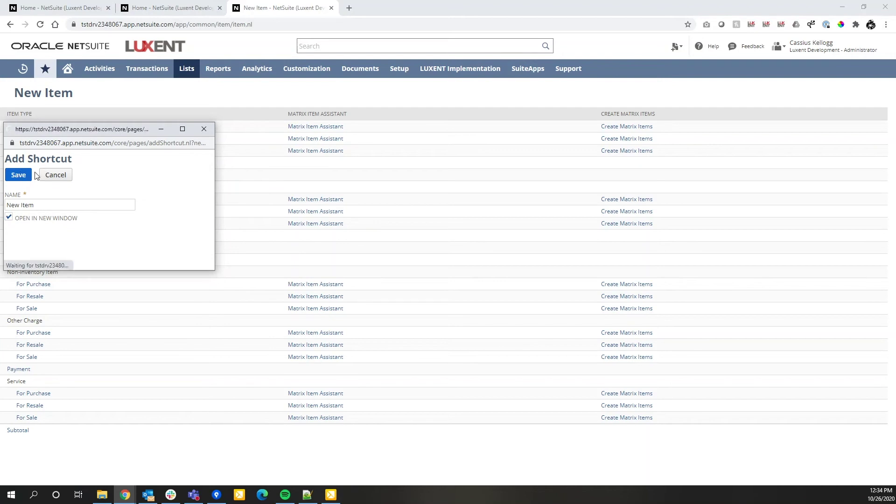
# Visit the Setup Manager customization page, then return to the Home dashboard.
pyautogui.click(73, 76)
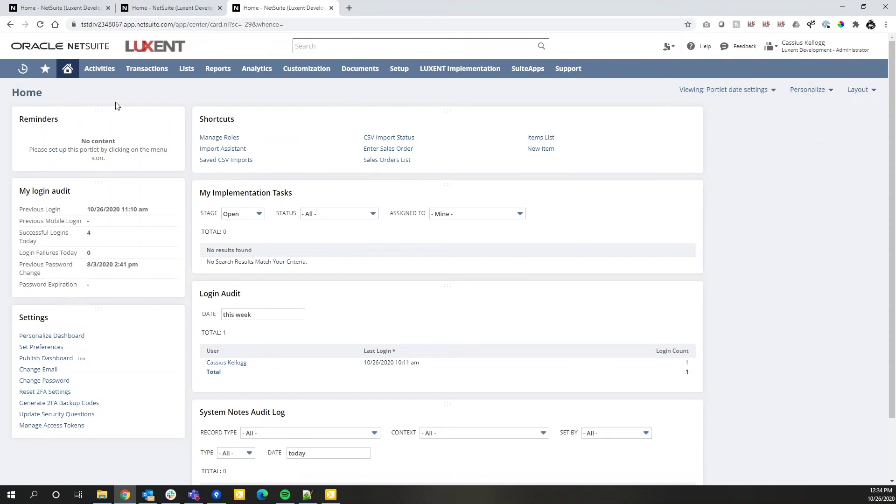
pyautogui.click(306, 68)
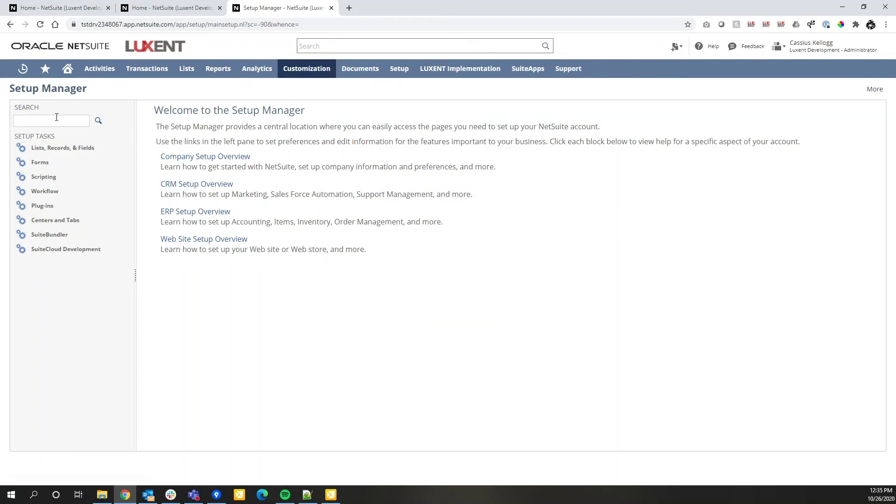
pyautogui.moveTo(23, 69)
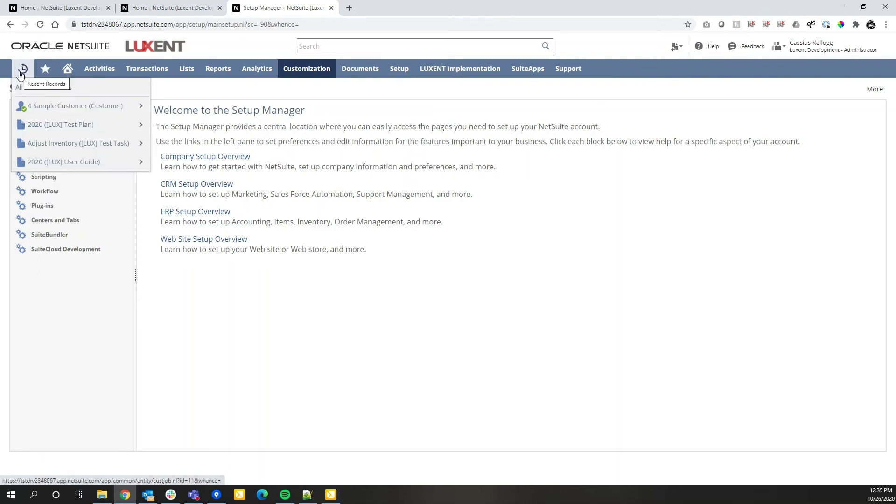
pyautogui.click(68, 69)
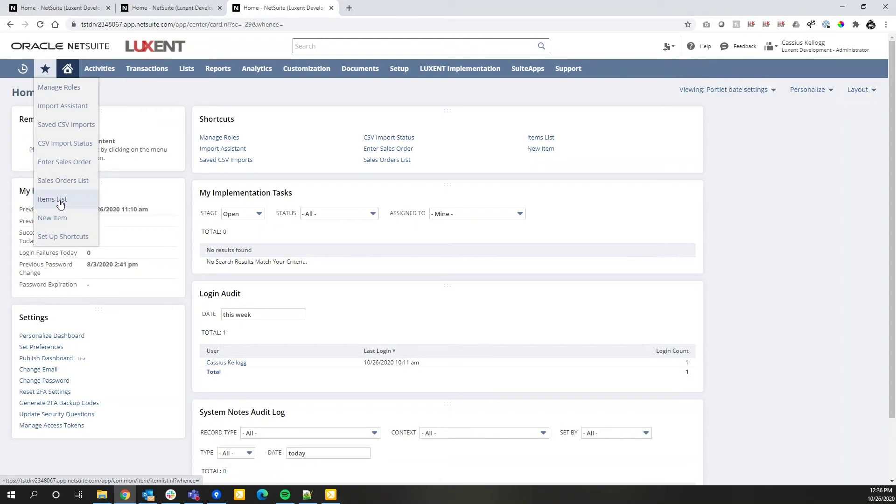
# Use the star menu shortcuts to open the Items List, then the New Item page.
pyautogui.click(60, 201)
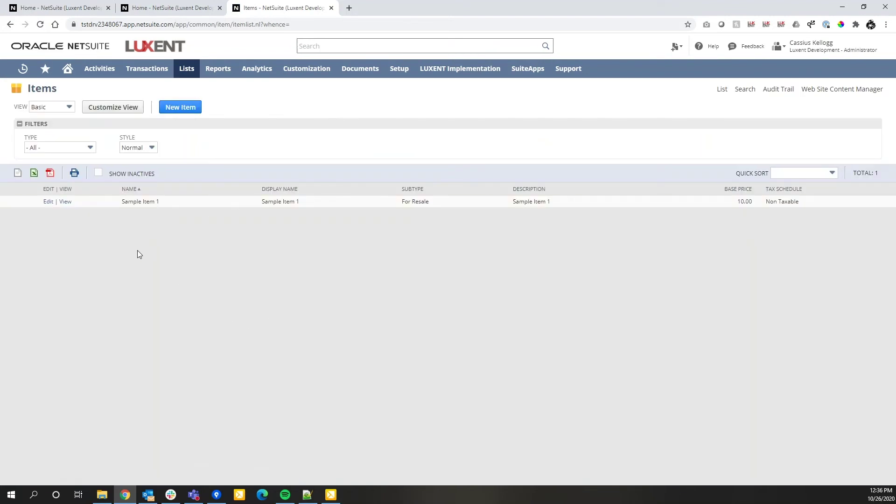
pyautogui.moveTo(44, 70)
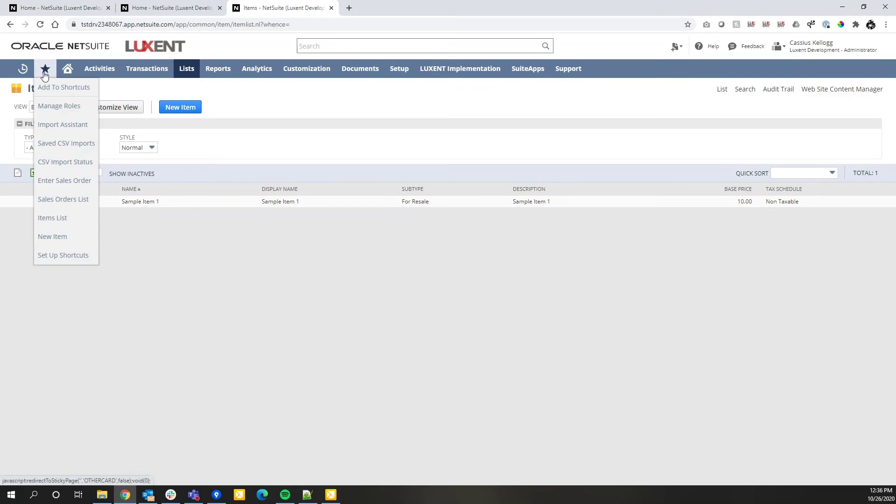
pyautogui.click(56, 244)
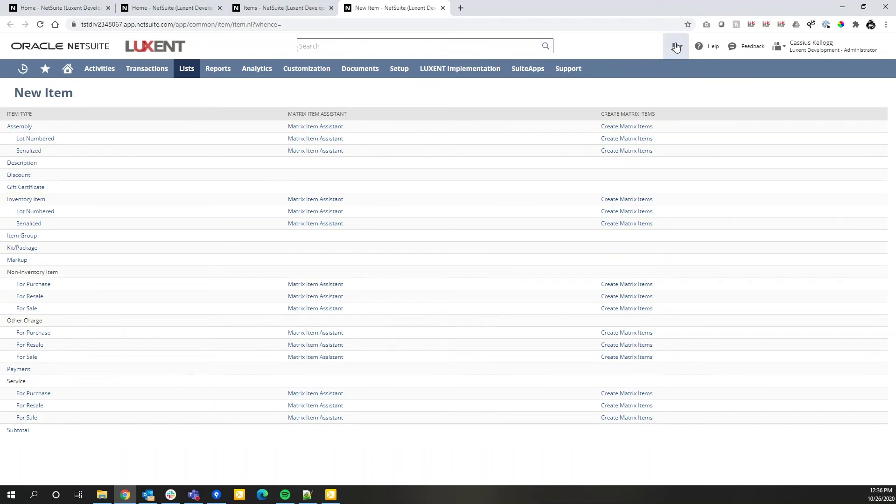
# Start a new Sales Order from the Create New menu in the header.
pyautogui.moveTo(676, 47)
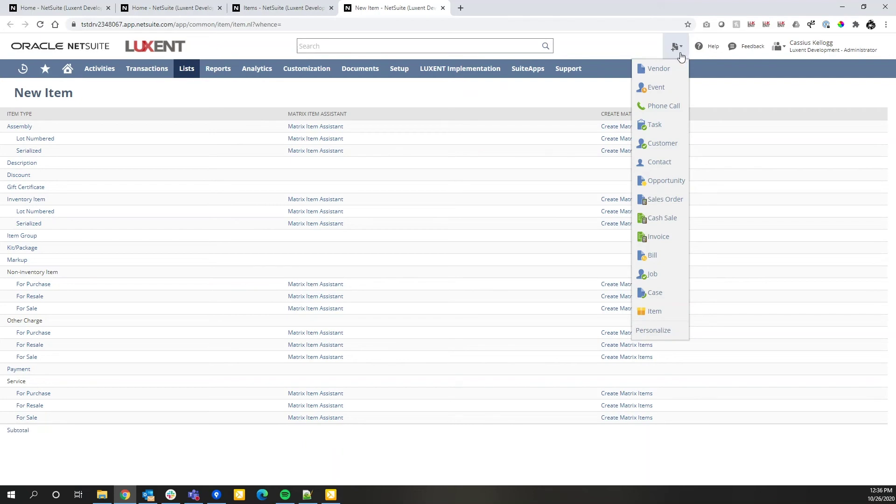
pyautogui.click(655, 204)
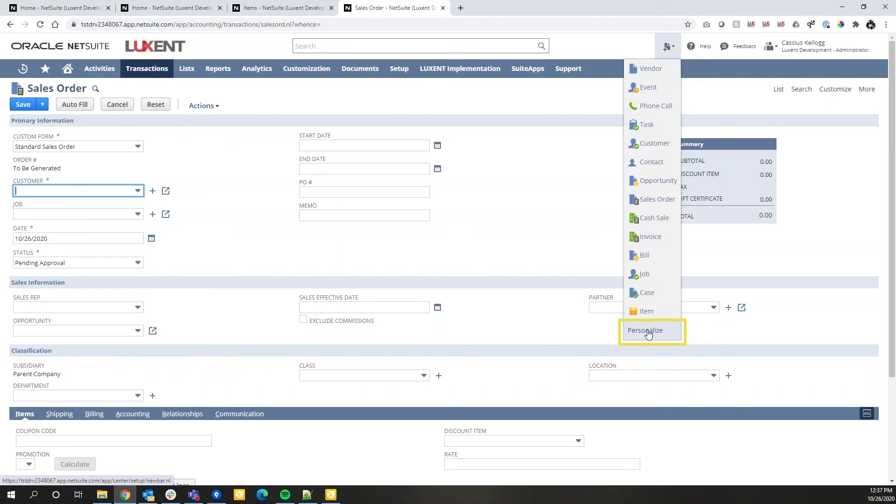
# On New Bar Set Up, include Quote between Cash Sale and Invoice, and move Vendor below Case.
pyautogui.click(648, 332)
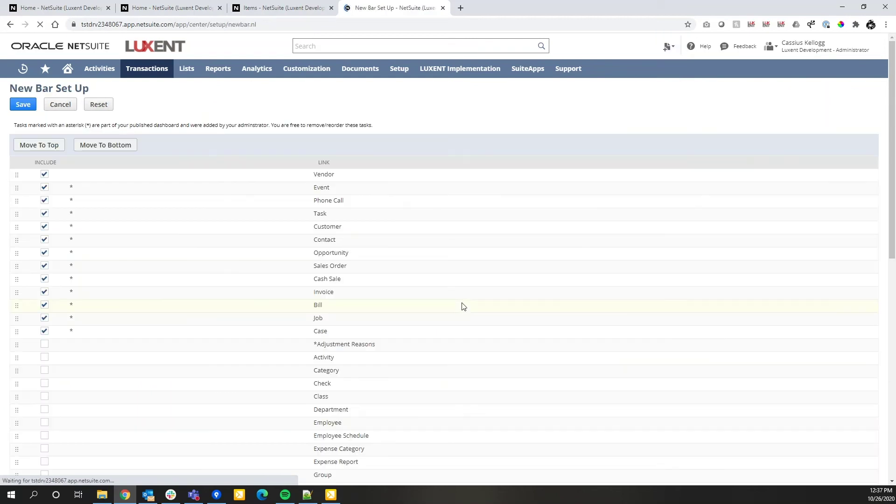
pyautogui.scroll(-1, 296, 317)
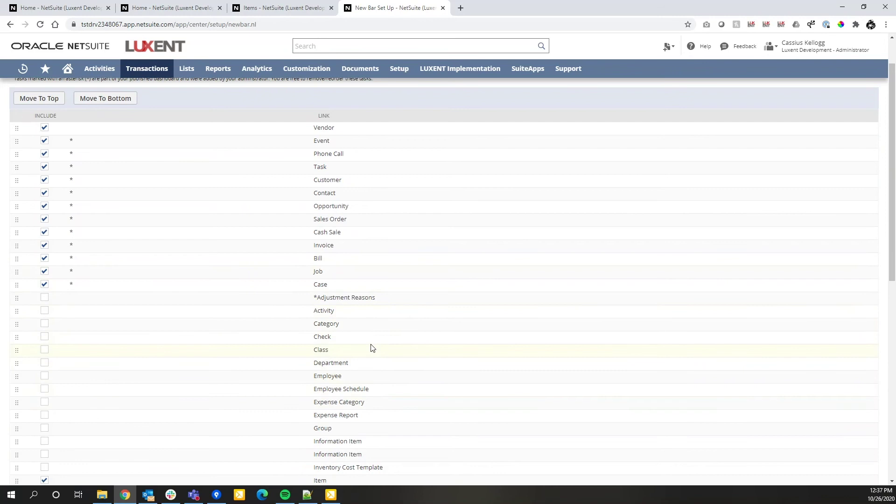
pyautogui.scroll(-2, 375, 315)
pyautogui.scroll(-2, 364, 322)
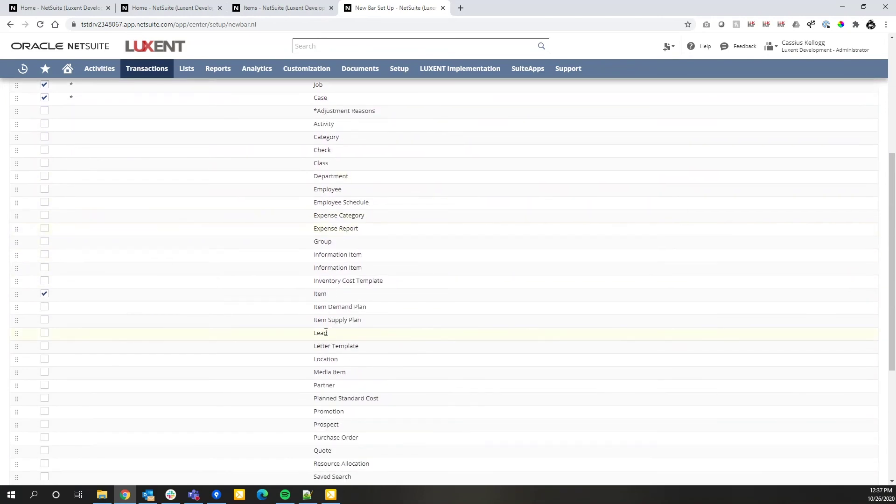
pyautogui.scroll(-2, 327, 340)
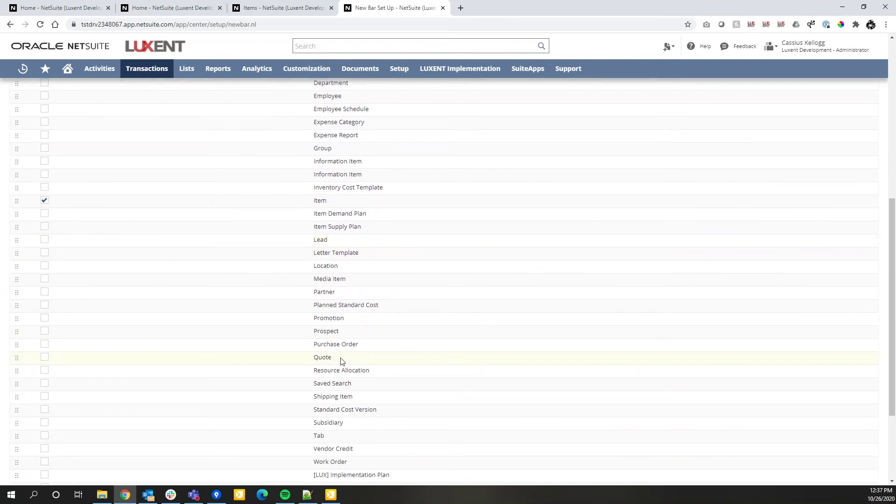
pyautogui.click(45, 359)
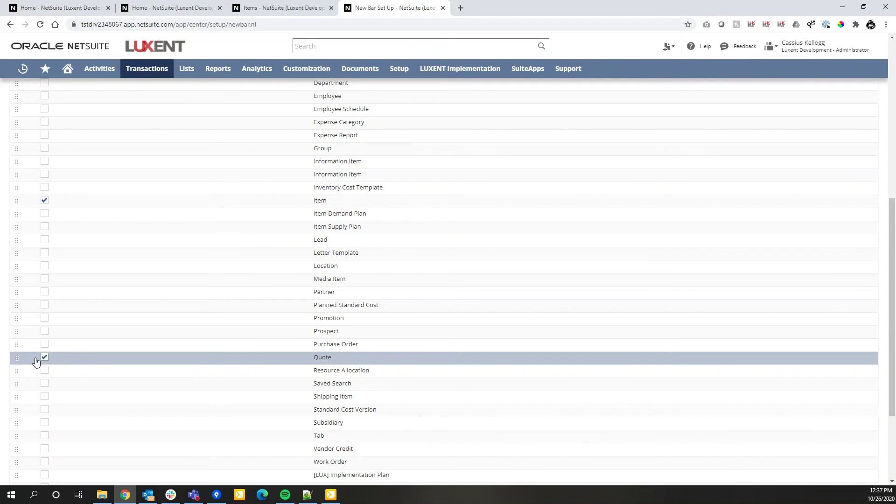
pyautogui.moveTo(17, 358); pyautogui.dragTo(33, 254)
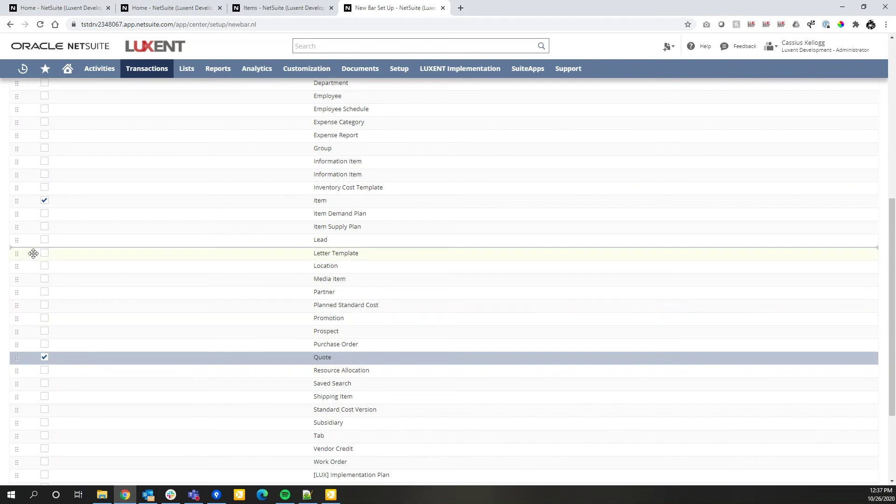
pyautogui.scroll(7, 33, 253)
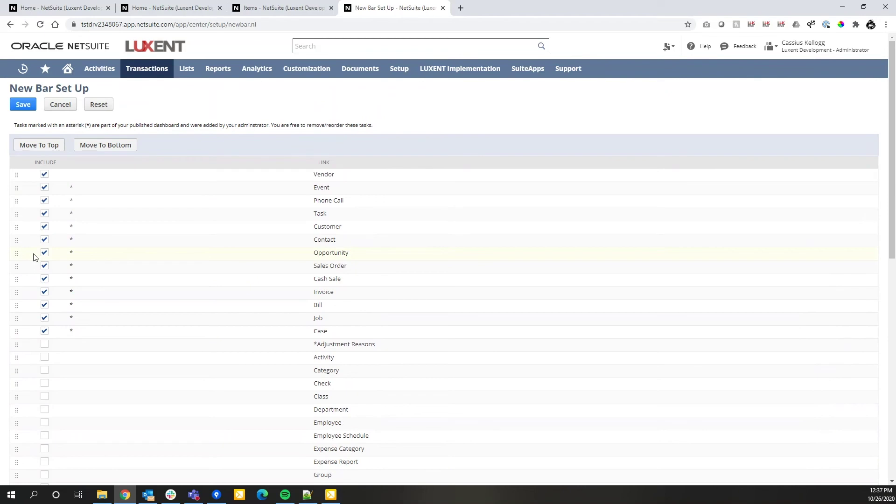
pyautogui.moveTo(33, 257)
pyautogui.mouseDown()
pyautogui.moveTo(31, 333)
pyautogui.moveTo(32, 270)
pyautogui.mouseUp()
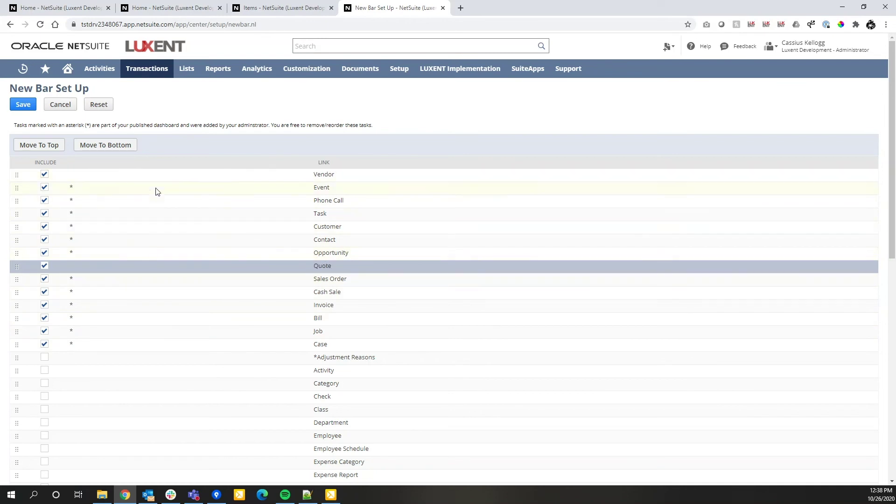
pyautogui.click(134, 175)
pyautogui.moveTo(22, 176); pyautogui.dragTo(20, 347)
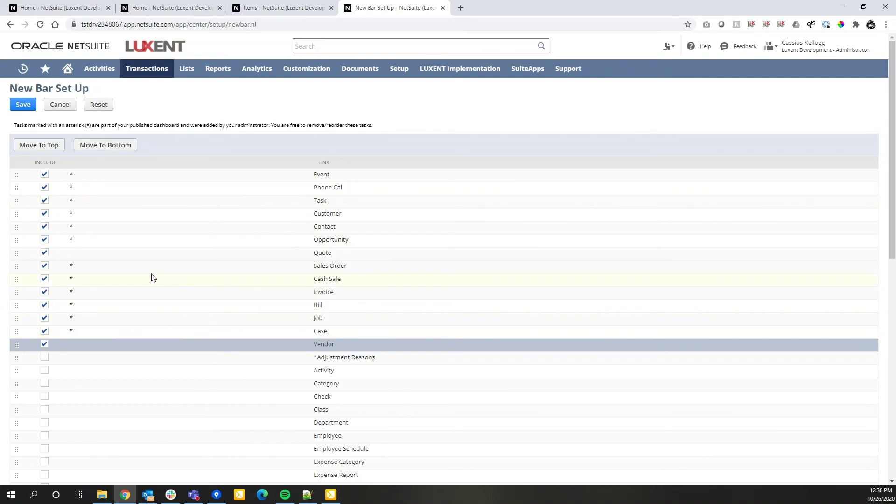
# Save the new bar, start a new Quote from Create New, and browse Transactions > Sales > Prepare Quotes.
pyautogui.click(19, 105)
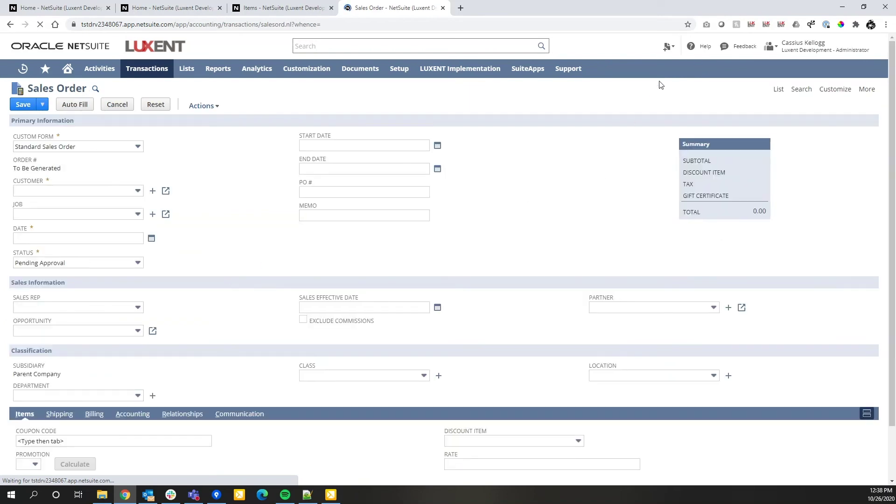
pyautogui.moveTo(671, 54)
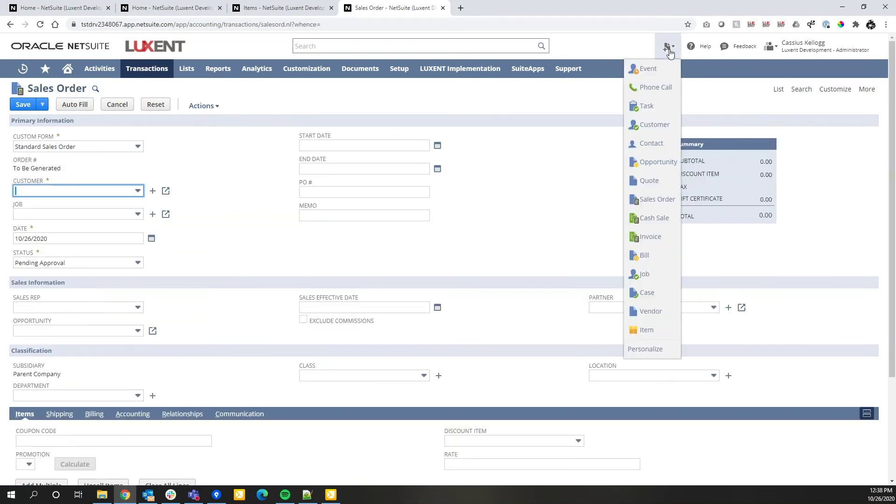
pyautogui.click(652, 185)
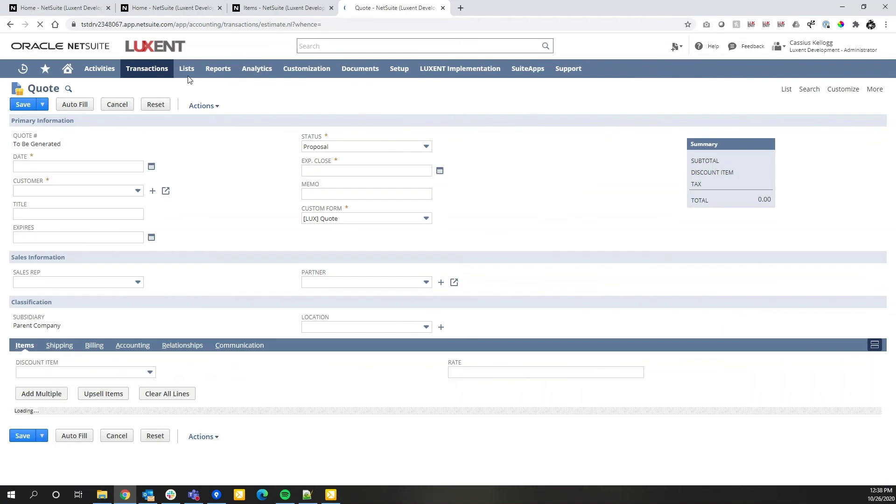
pyautogui.moveTo(144, 71)
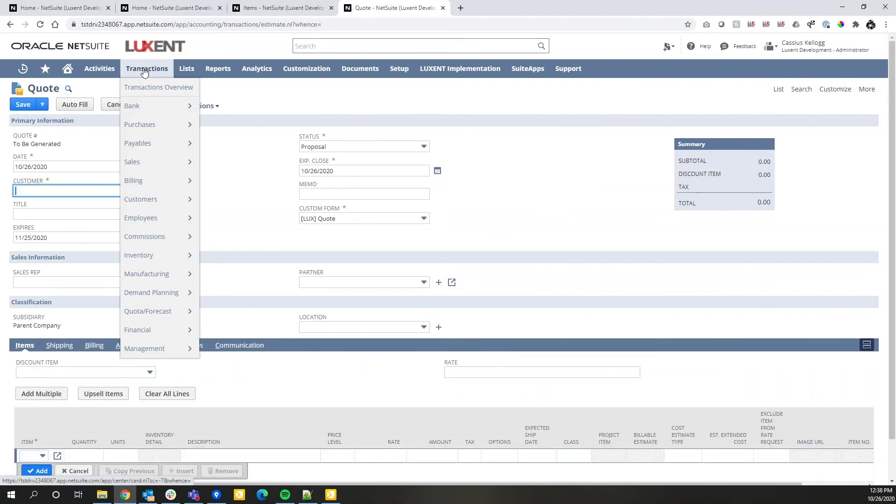
pyautogui.moveTo(142, 165)
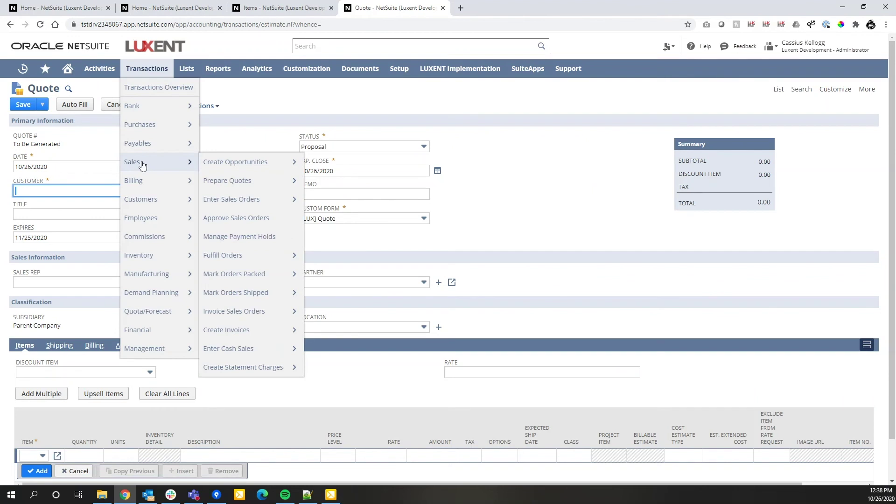
pyautogui.moveTo(267, 183)
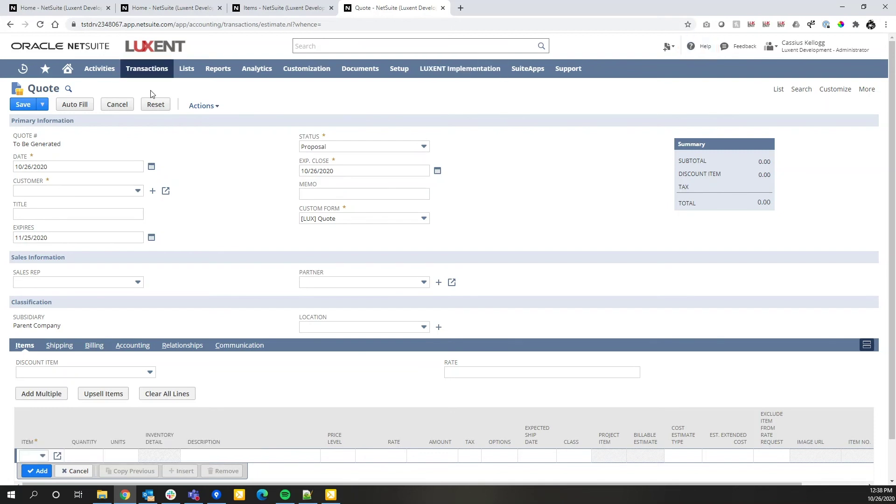
# Open the Quote form's help and read through the Preparing an Estimate topic.
pyautogui.click(703, 54)
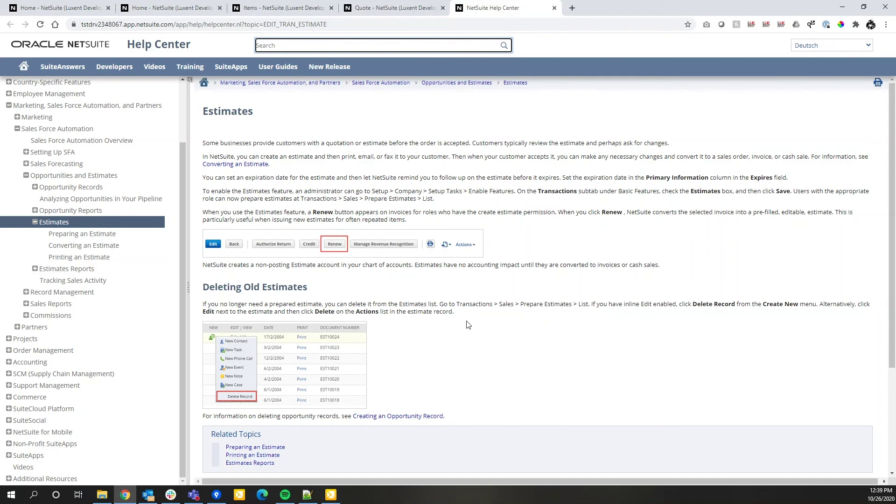
pyautogui.scroll(-2, 368, 327)
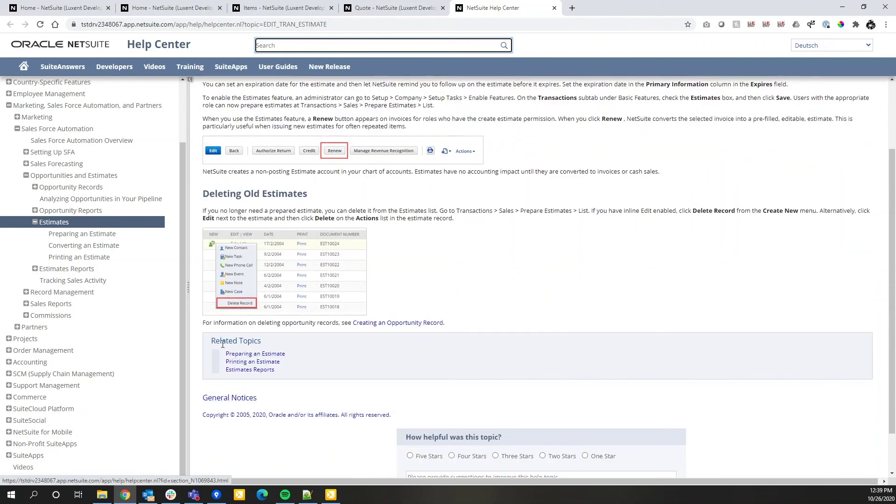
pyautogui.click(258, 355)
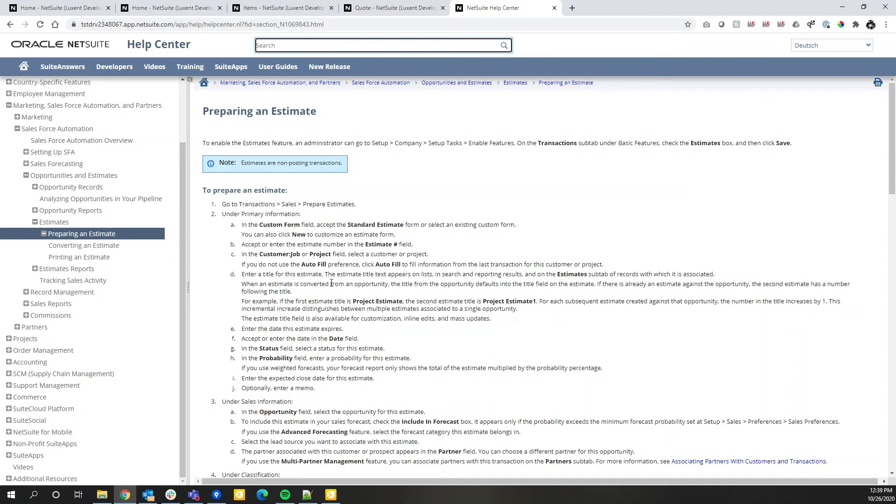
pyautogui.scroll(-3, 342, 322)
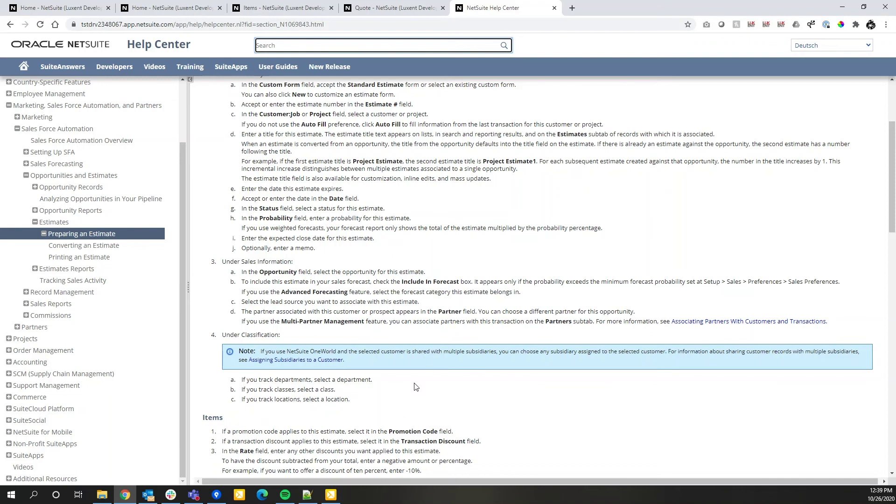
pyautogui.scroll(-5, 416, 387)
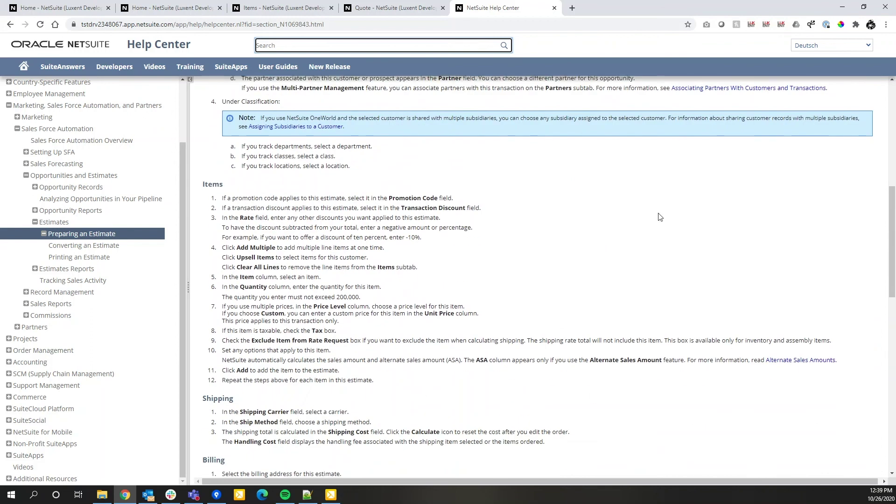
pyautogui.scroll(-2, 484, 429)
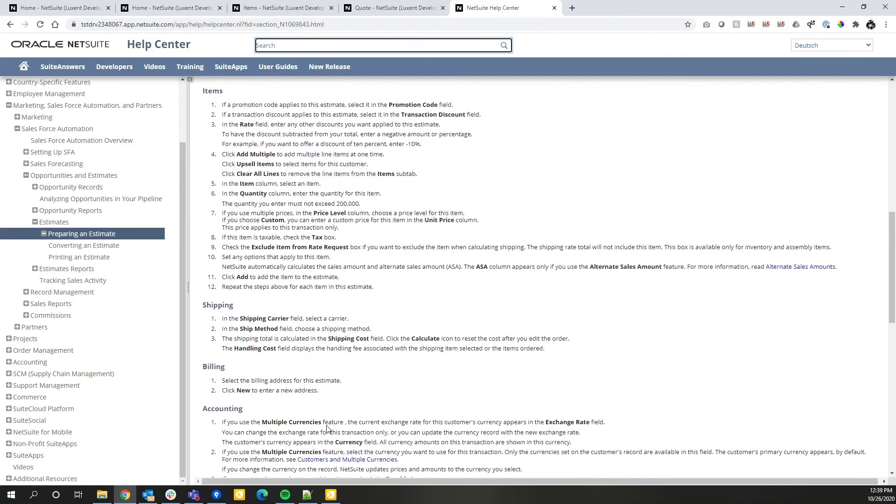
pyautogui.scroll(4, 328, 426)
pyautogui.scroll(6, 327, 425)
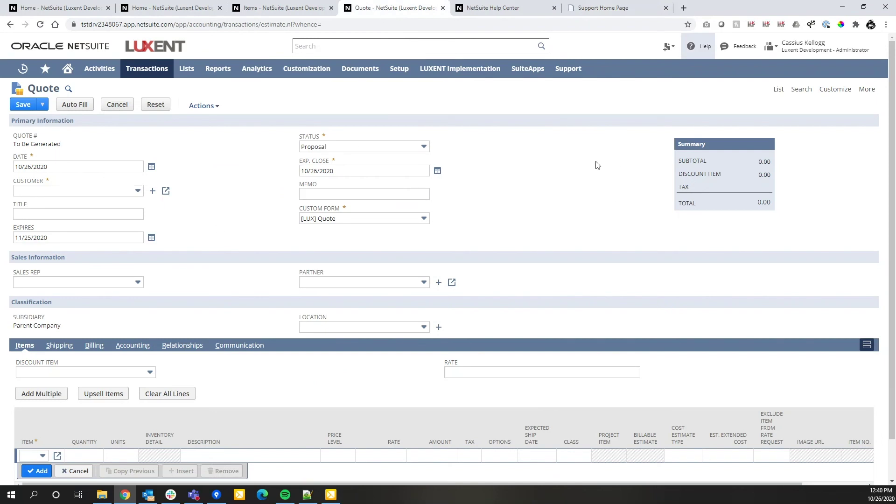
# Close the NetSuite Help Center and duplicate support tabs, keeping one SuiteAnswers Support Home Page.
pyautogui.moveTo(566, 74)
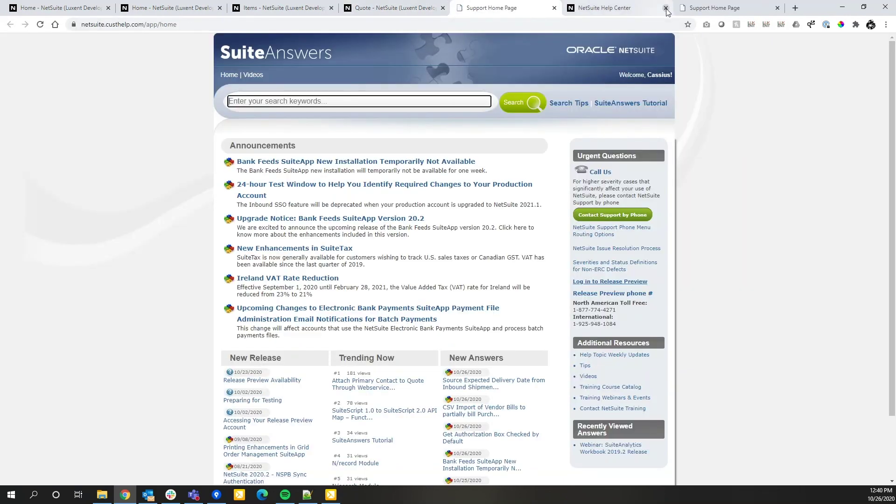
pyautogui.click(665, 9)
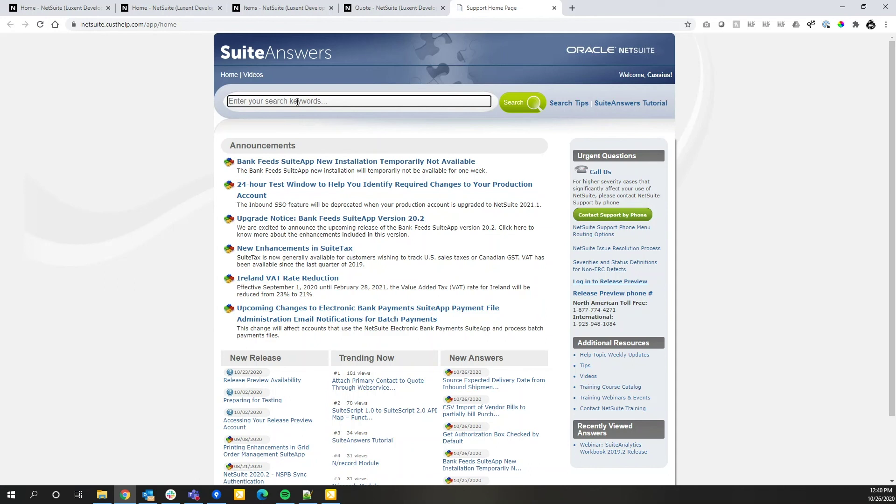
# Search SuiteAnswers for 'bank feeds', narrow to the 2 videos, then close the tab.
pyautogui.click(297, 102)
pyautogui.write('bank feeds')
pyautogui.press('Return')
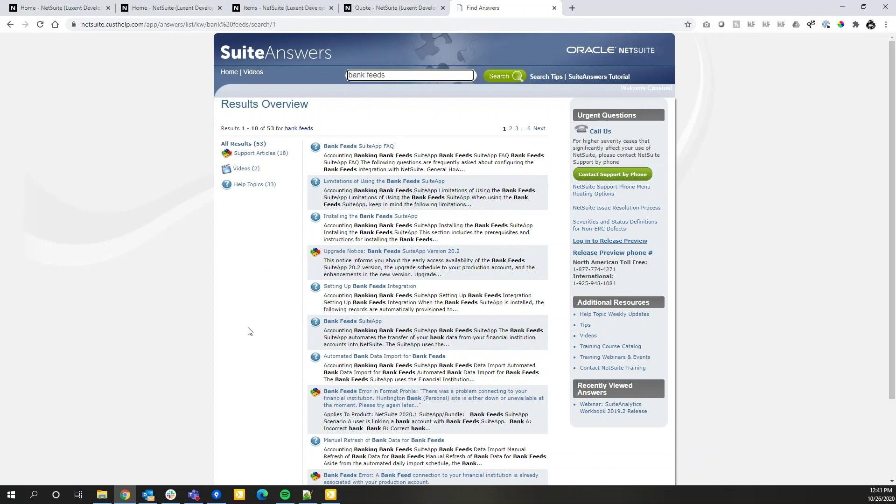
pyautogui.click(240, 171)
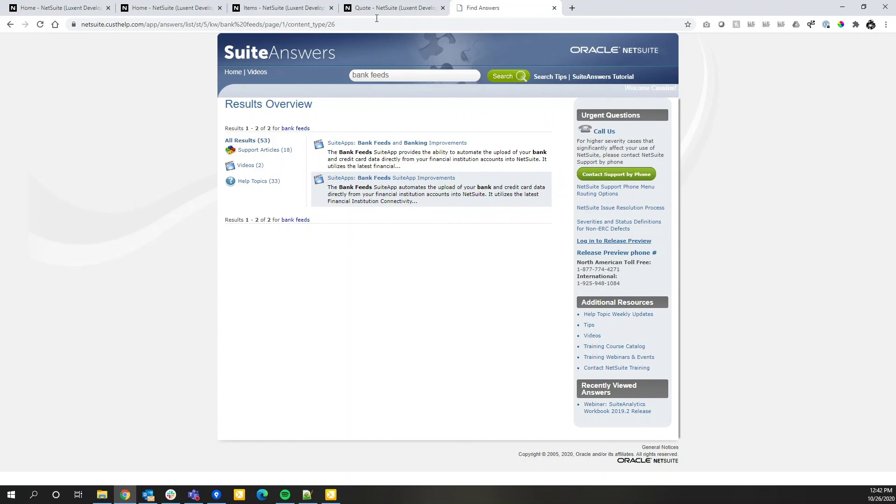
pyautogui.click(554, 9)
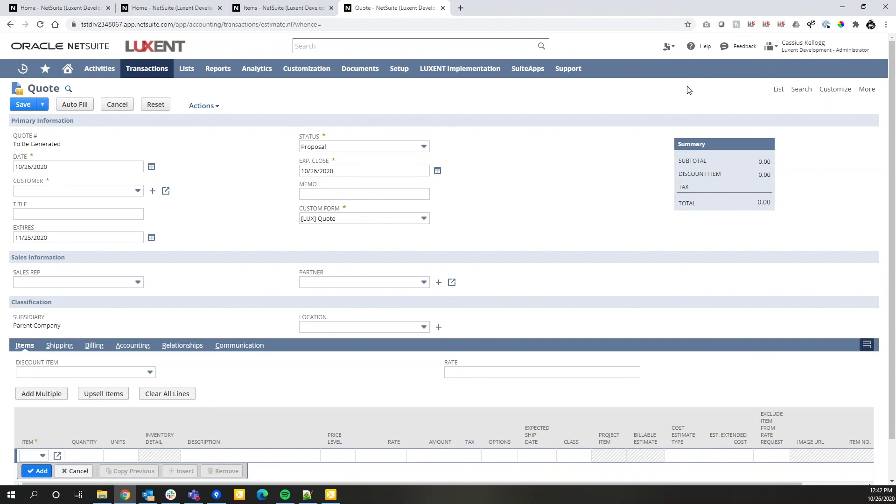
# Show the role-switching menu under the user name at the top right.
pyautogui.moveTo(799, 54)
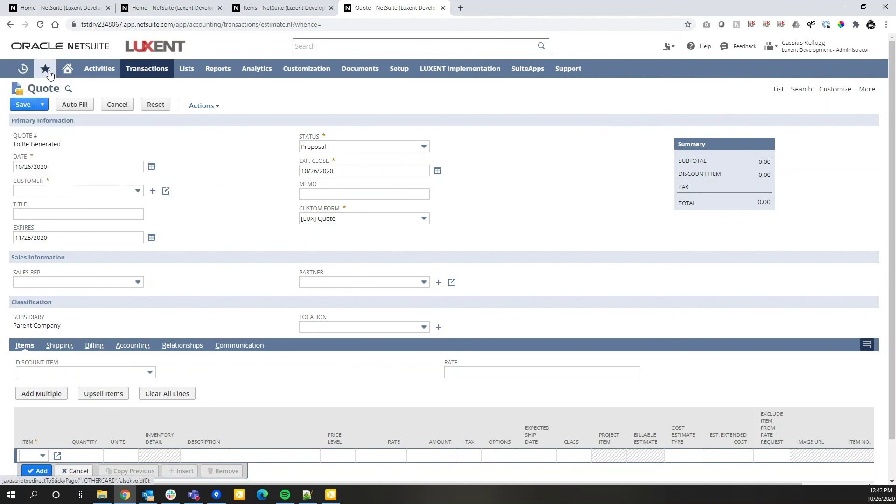
pyautogui.moveTo(50, 74)
pyautogui.moveTo(568, 70)
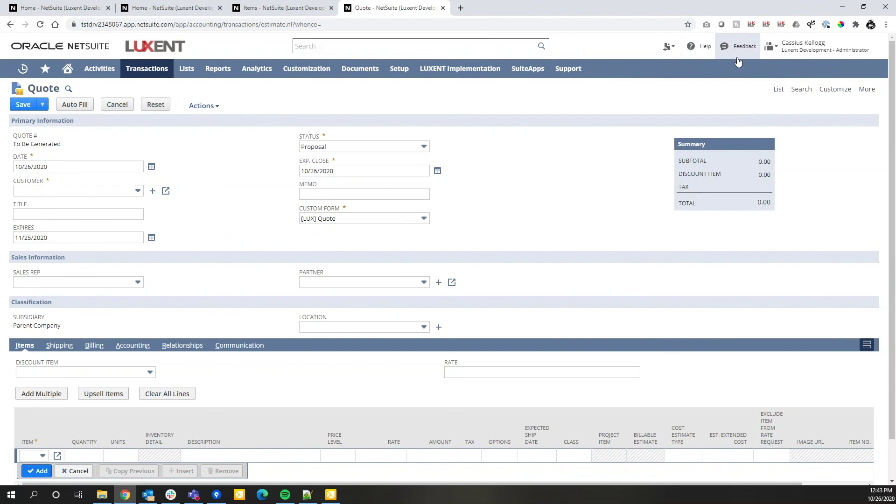
pyautogui.moveTo(770, 47)
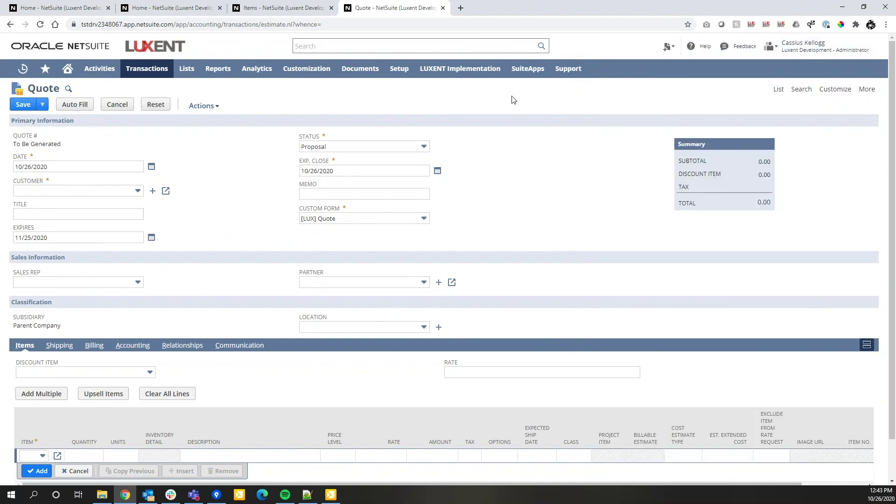